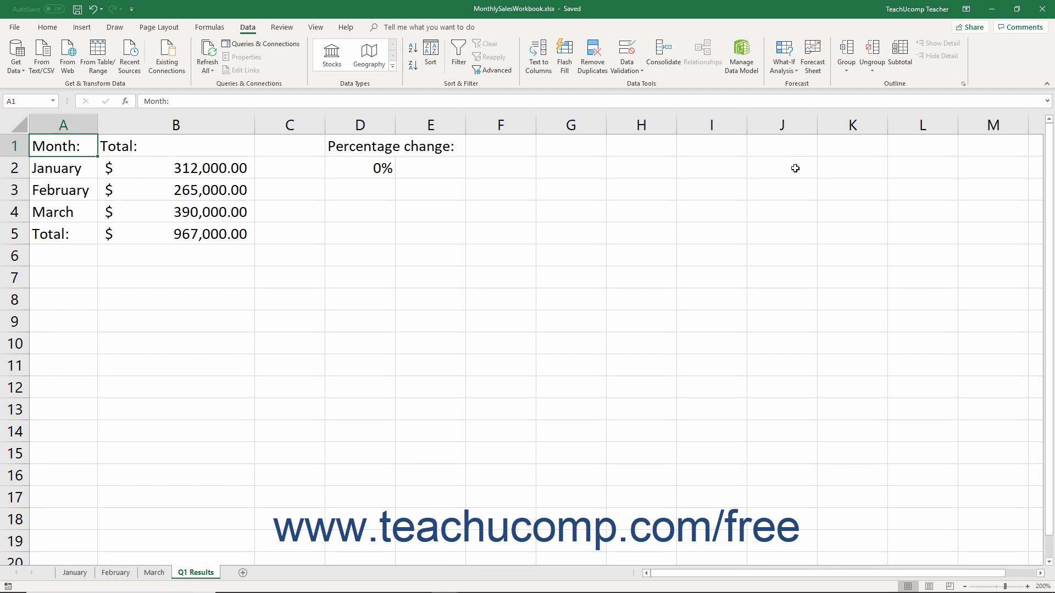
Step: Add a scenario named 'Current Values' with changing cell D2, keeping its value at 0
left_click(789, 72)
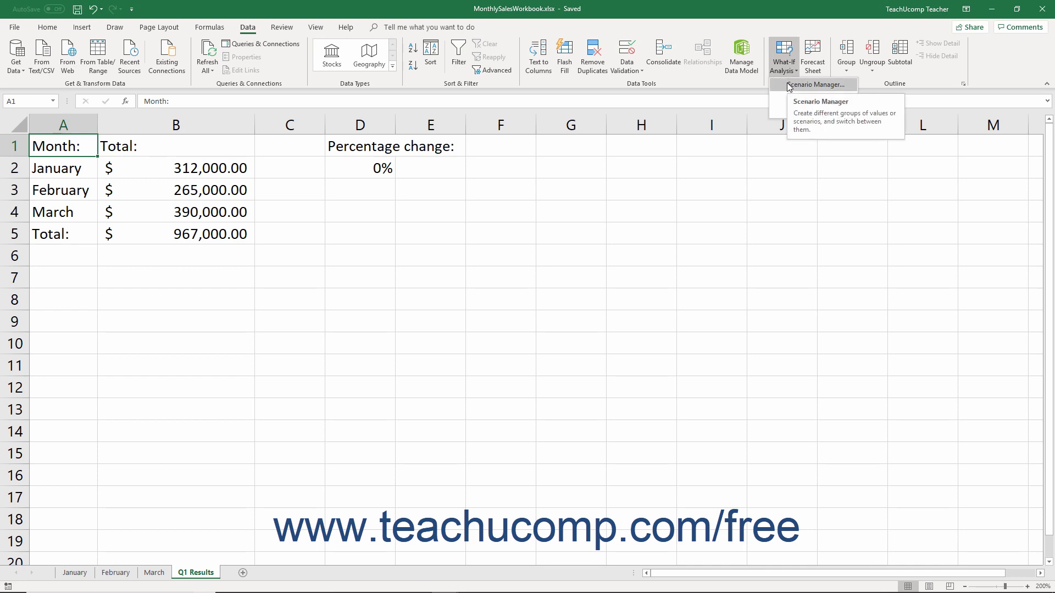
left_click(788, 86)
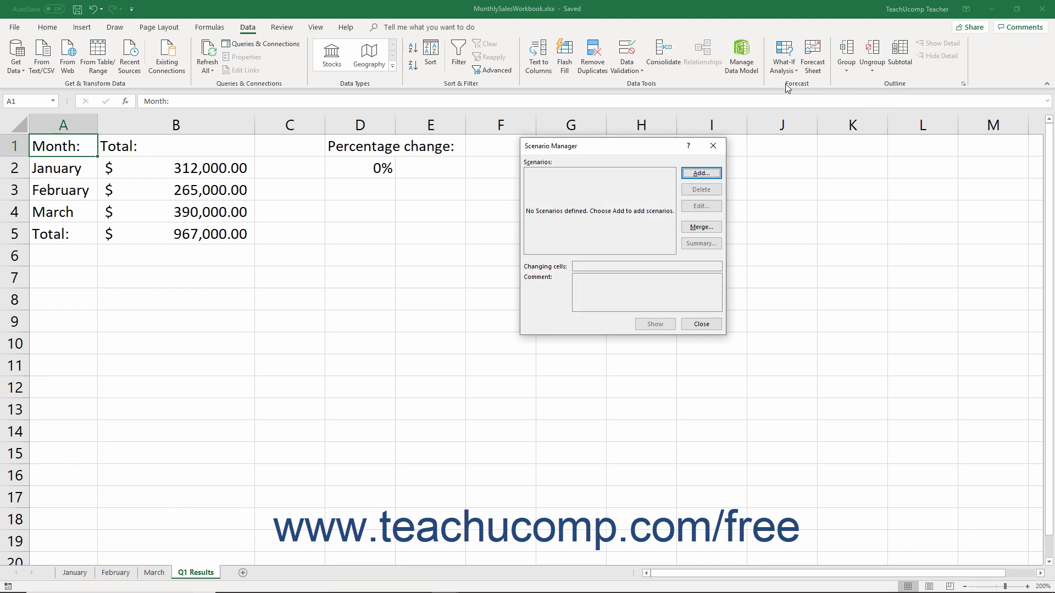
left_click(701, 174)
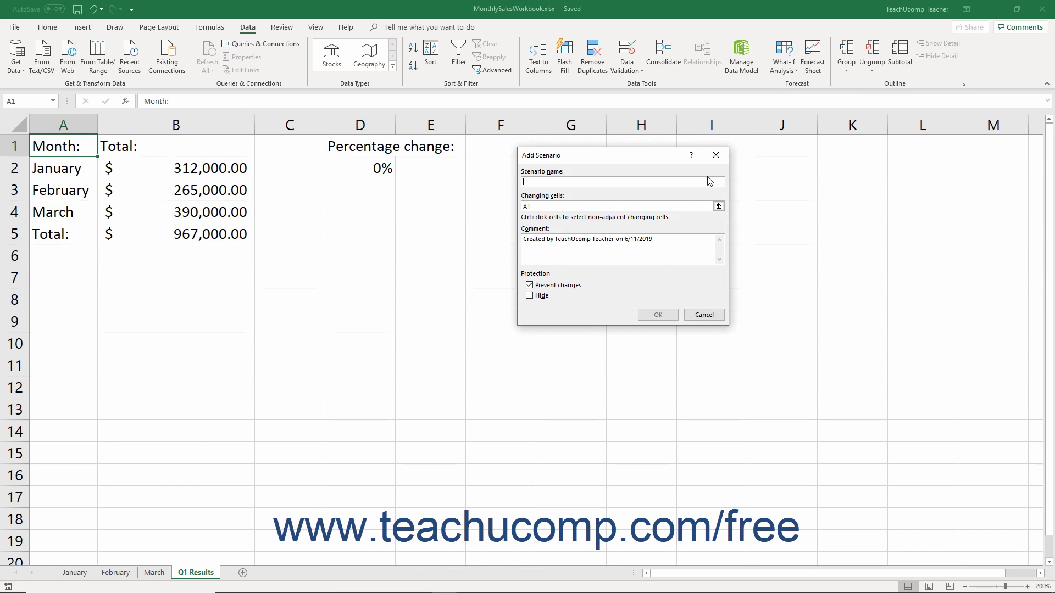
type("Current Values")
left_click(586, 206)
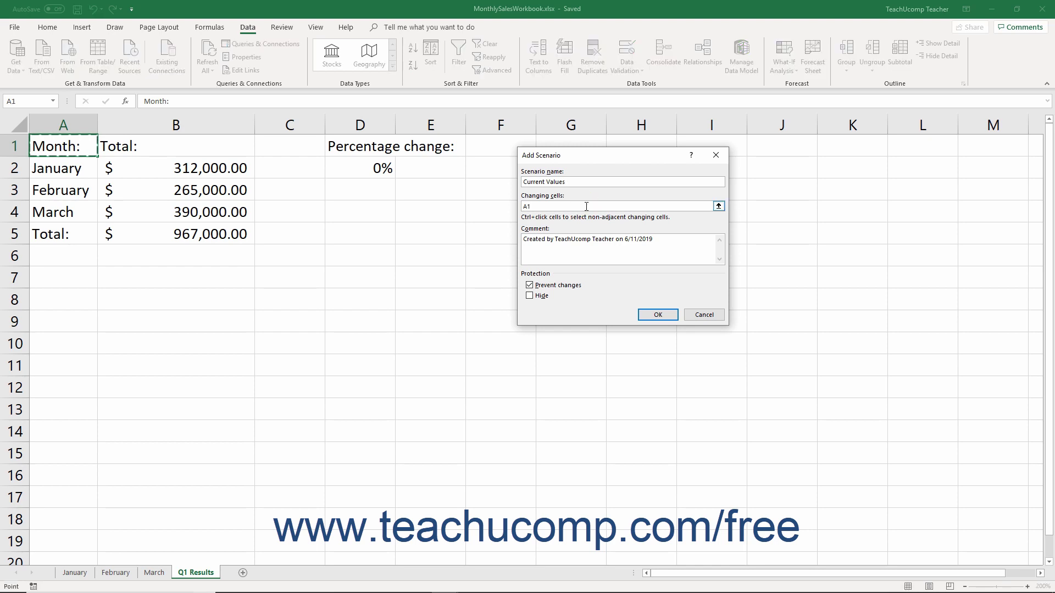
double_click(586, 206)
left_click(383, 166)
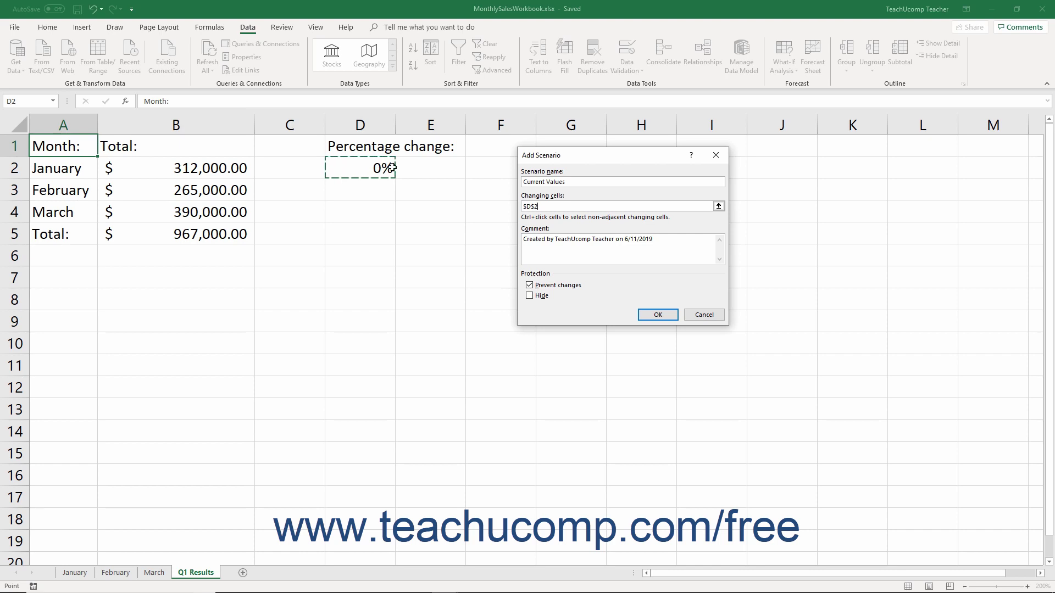
left_click(560, 241)
left_click(651, 315)
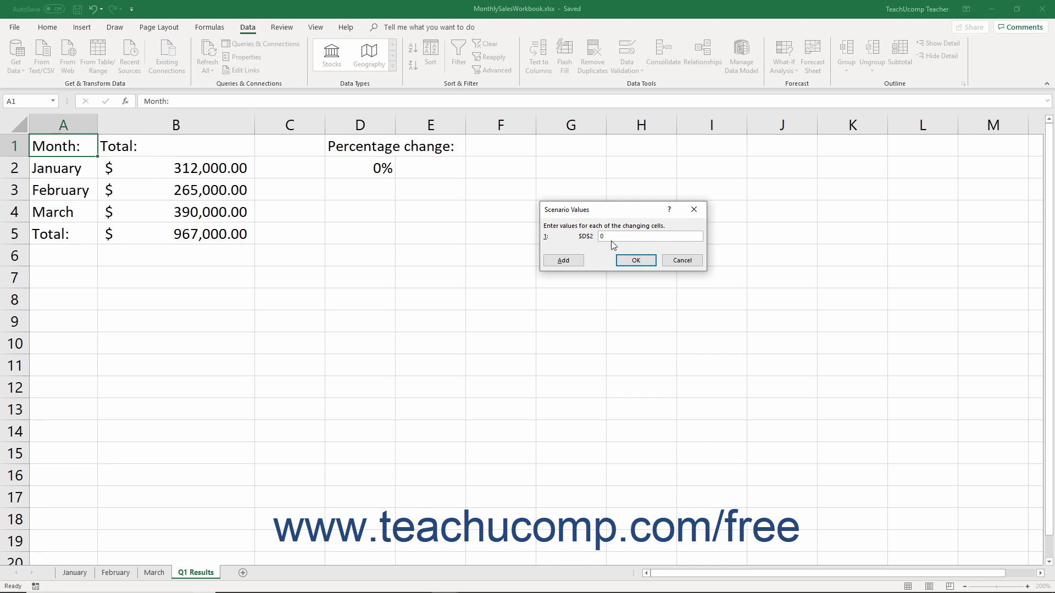
left_click(636, 260)
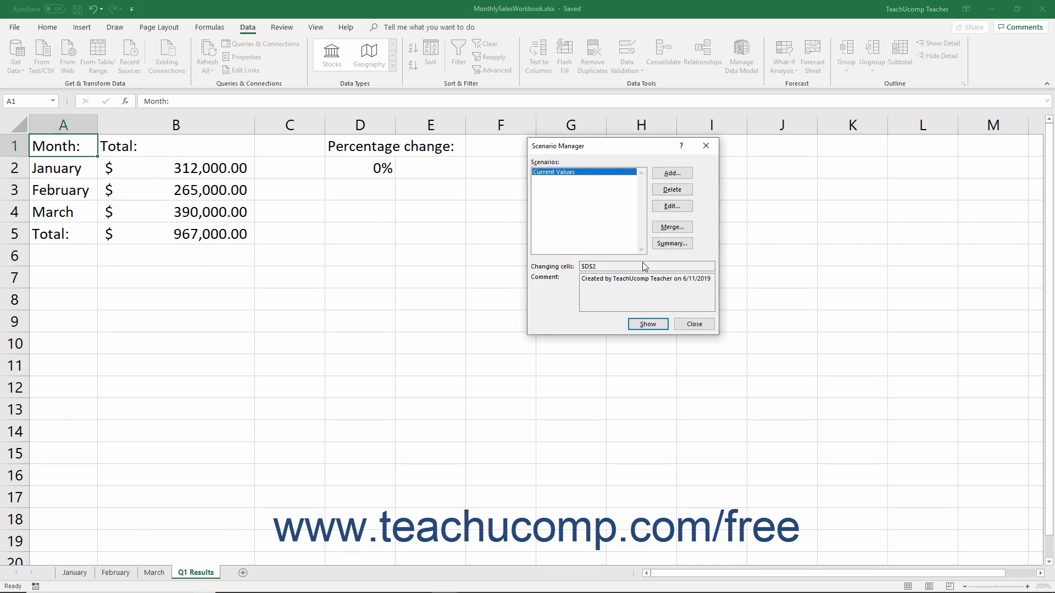
Step: Add a '5% Increase' scenario that sets D2 to .05
left_click(671, 173)
type("5% Increase")
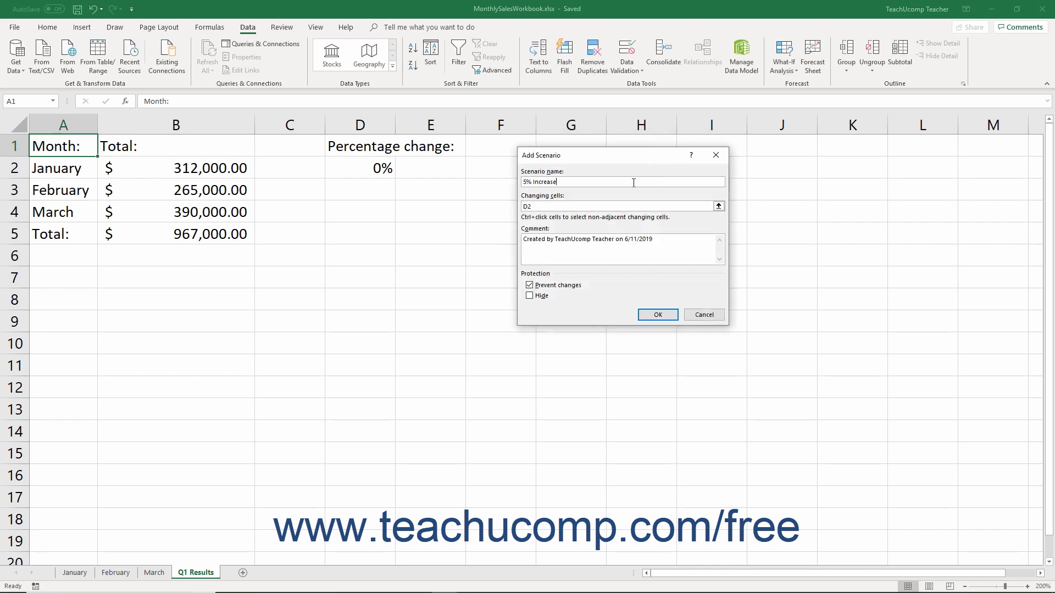
left_click(657, 314)
type(".05")
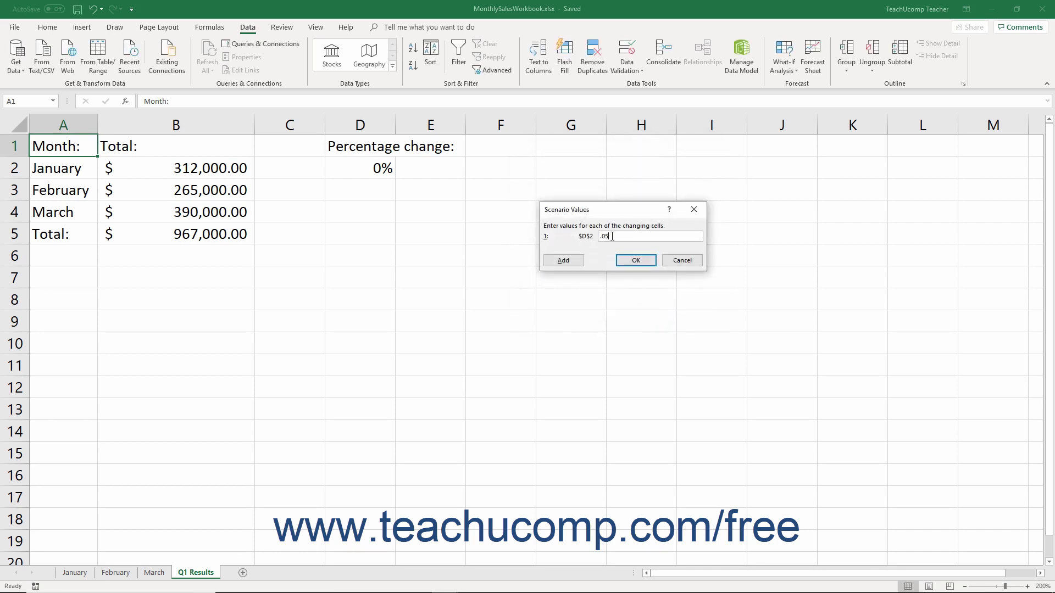
left_click(633, 261)
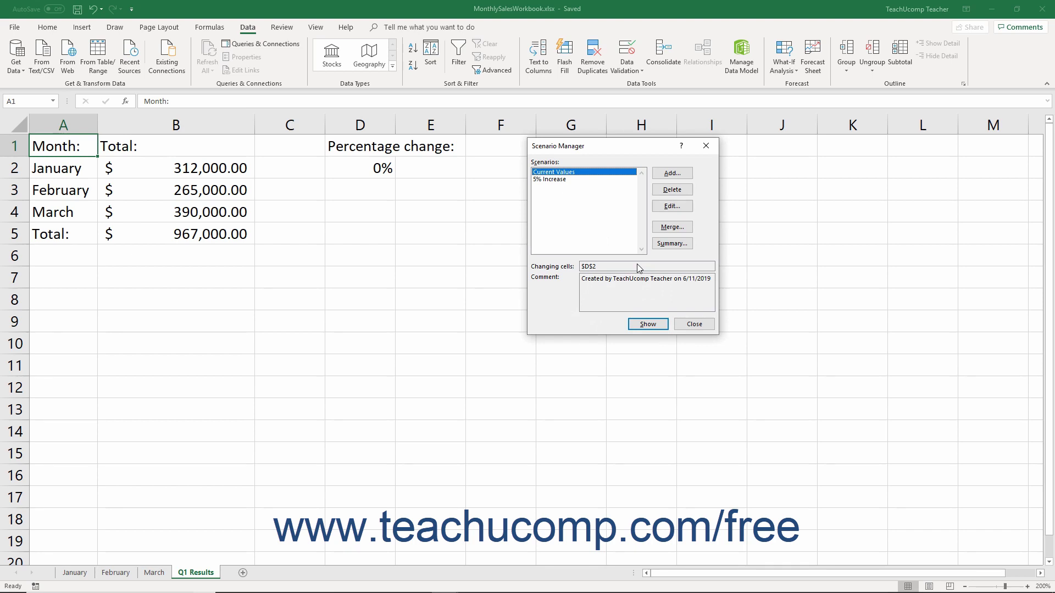
Step: Show the 5% Increase scenario so the Q1 total becomes $1,015,350.00, then close Scenario Manager
left_click(563, 179)
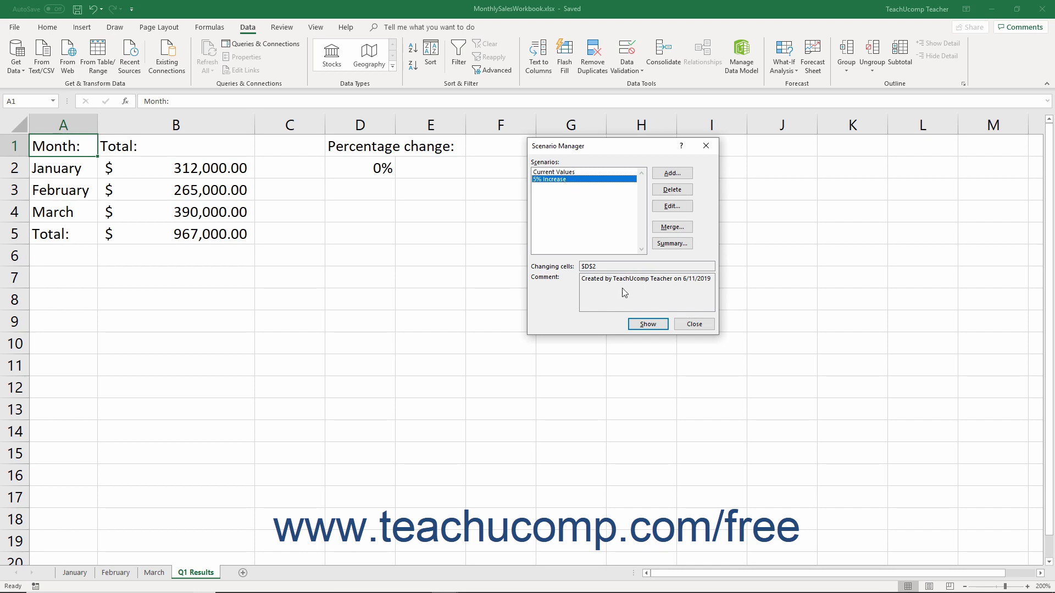
left_click(645, 324)
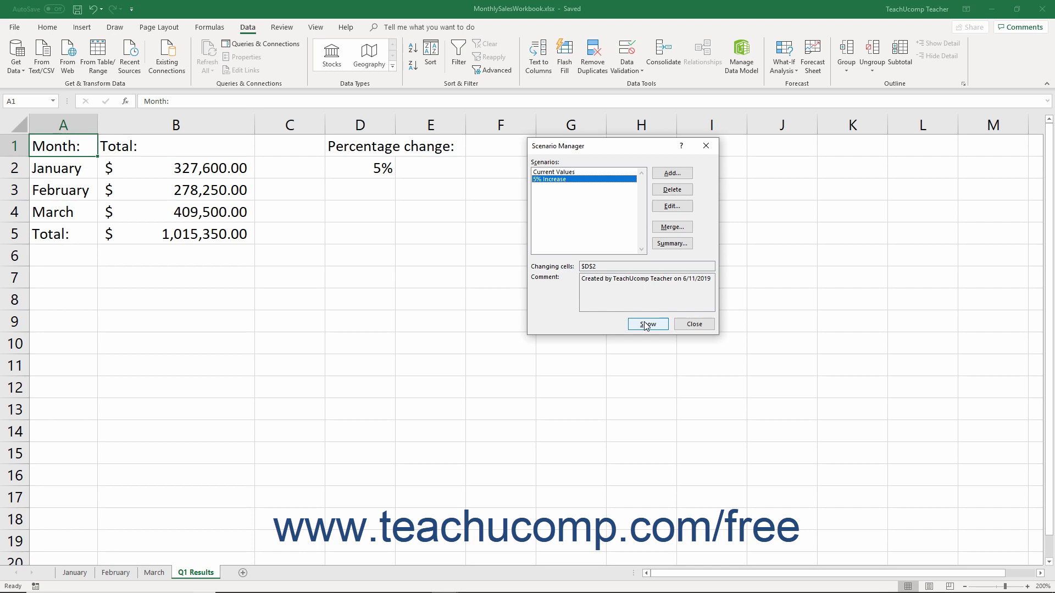
left_click(693, 326)
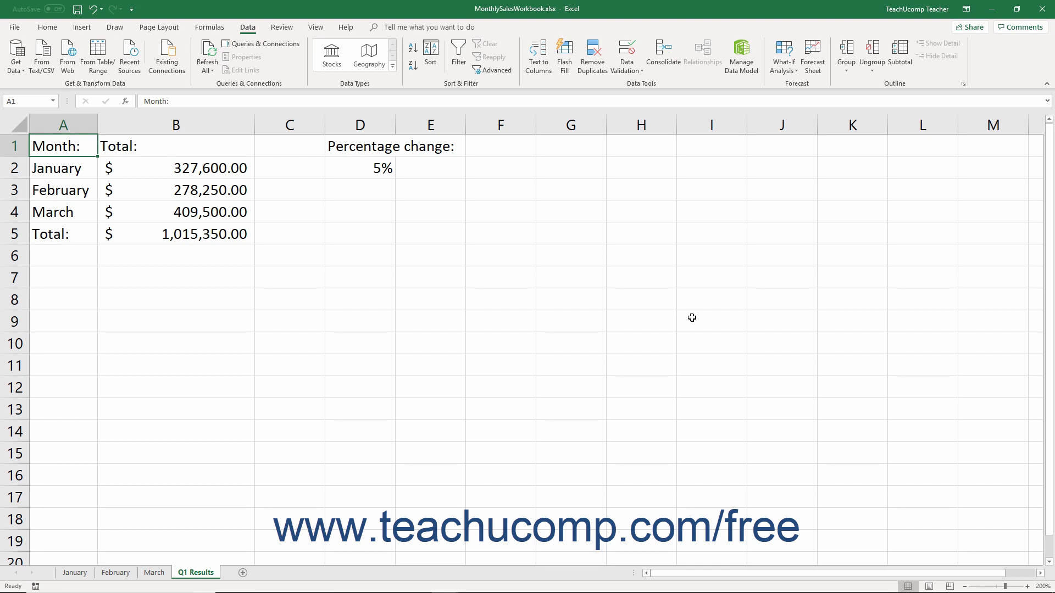
Step: Show the Current Values scenario, returning D2 to 0% and the Q1 total to $967,000.00
left_click(784, 68)
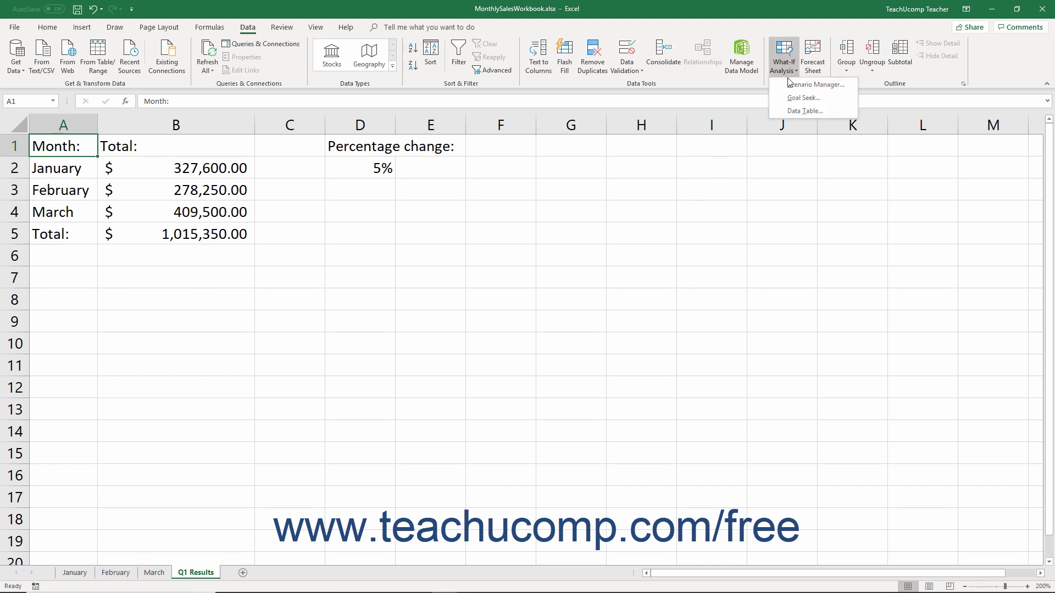
left_click(791, 84)
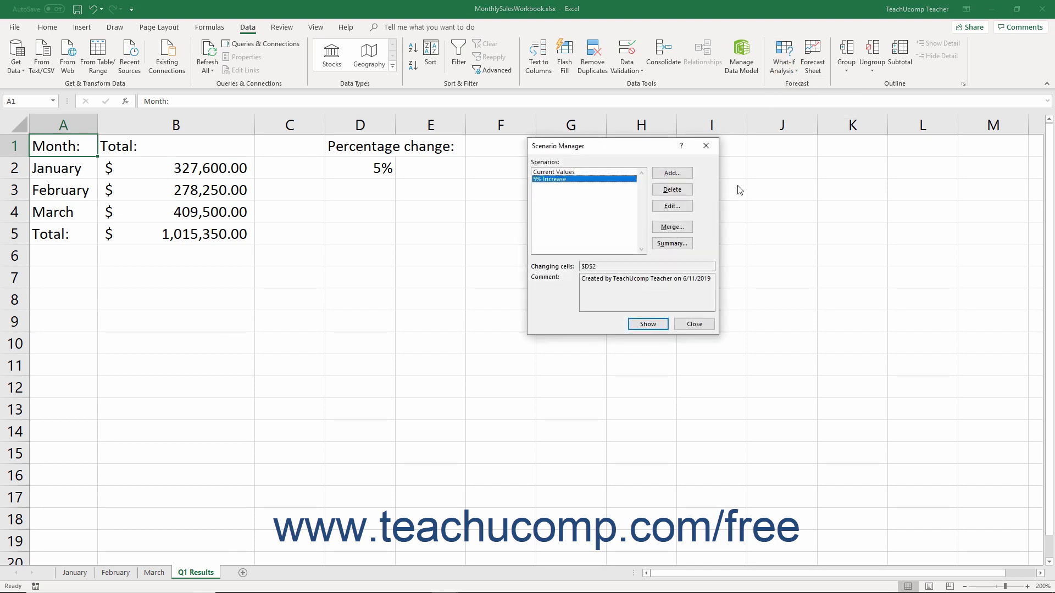
left_click(556, 172)
left_click(646, 324)
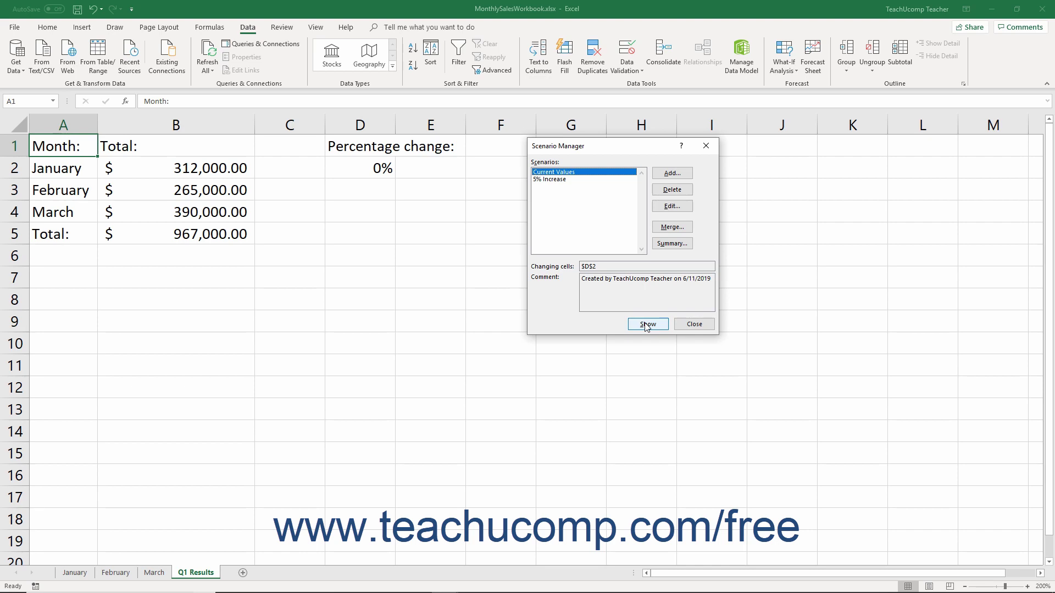
left_click(563, 184)
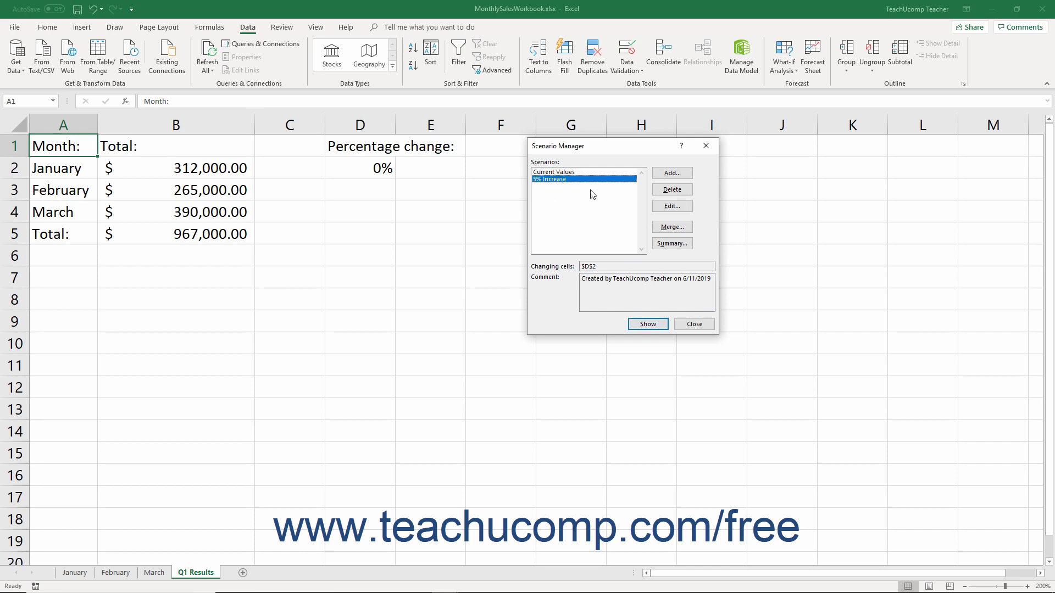
Step: Rename the 5% Increase scenario to '10% Increase' and update its D2 value
left_click(663, 206)
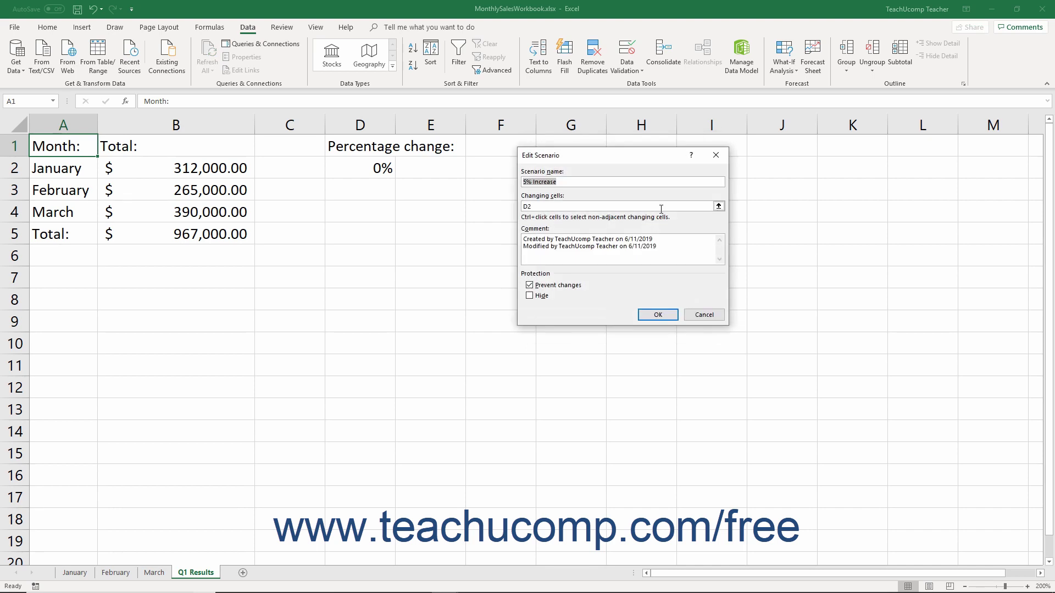
left_click(525, 183)
type("10")
left_click(642, 313)
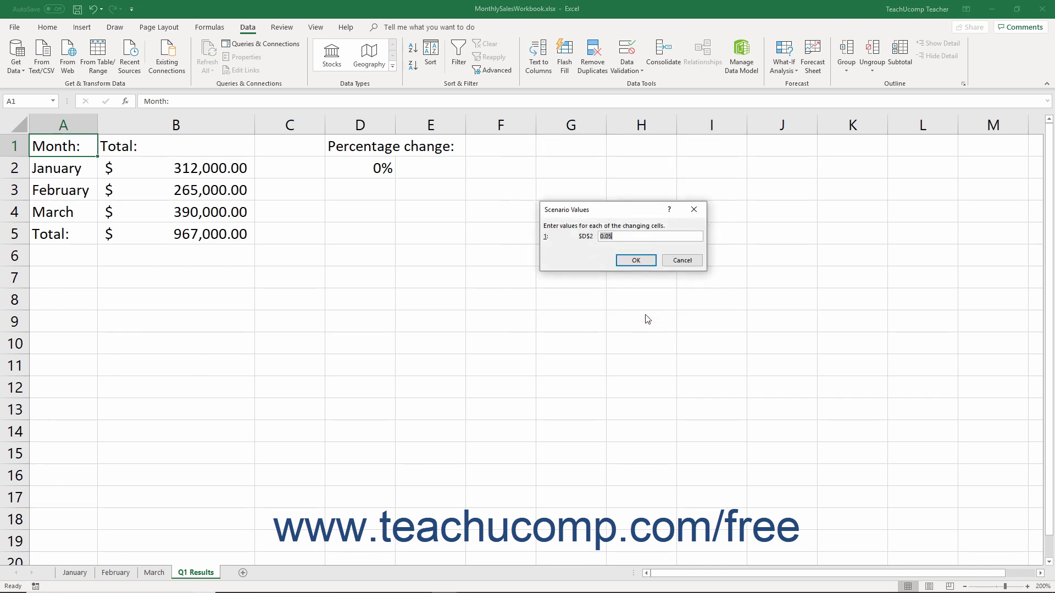
left_click(608, 236)
key("BackSpace")
key("BackSpace")
type("51")
left_click(635, 261)
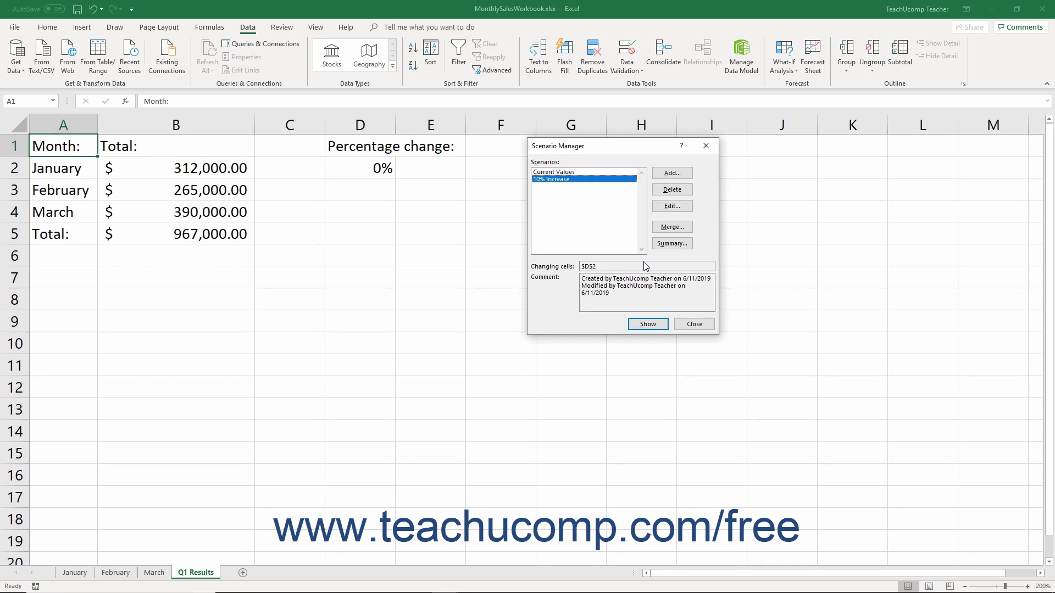
Step: Delete the Current Values scenario and close Scenario Manager
left_click(561, 172)
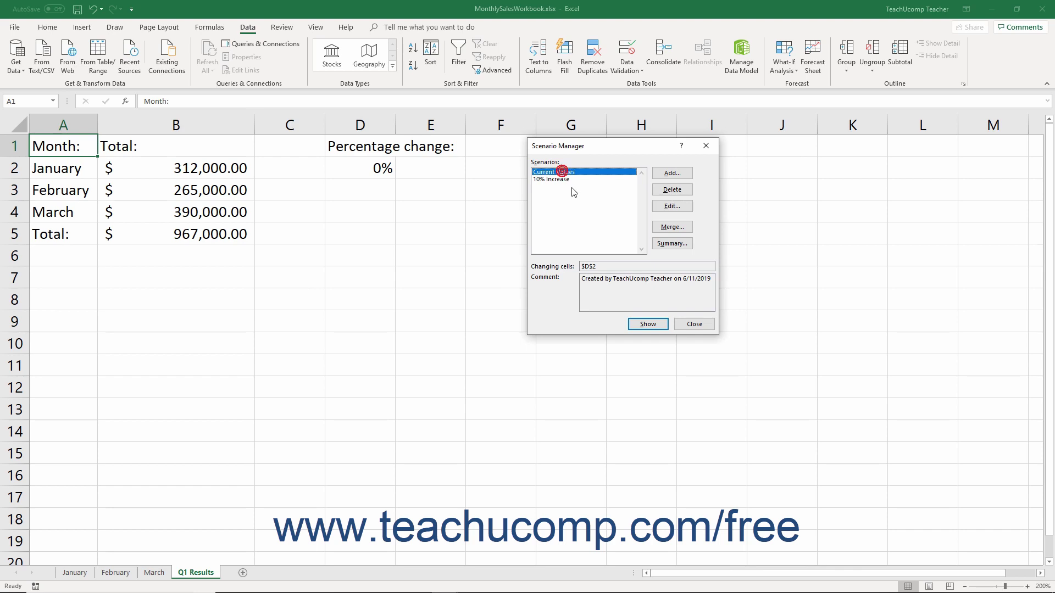
left_click(663, 193)
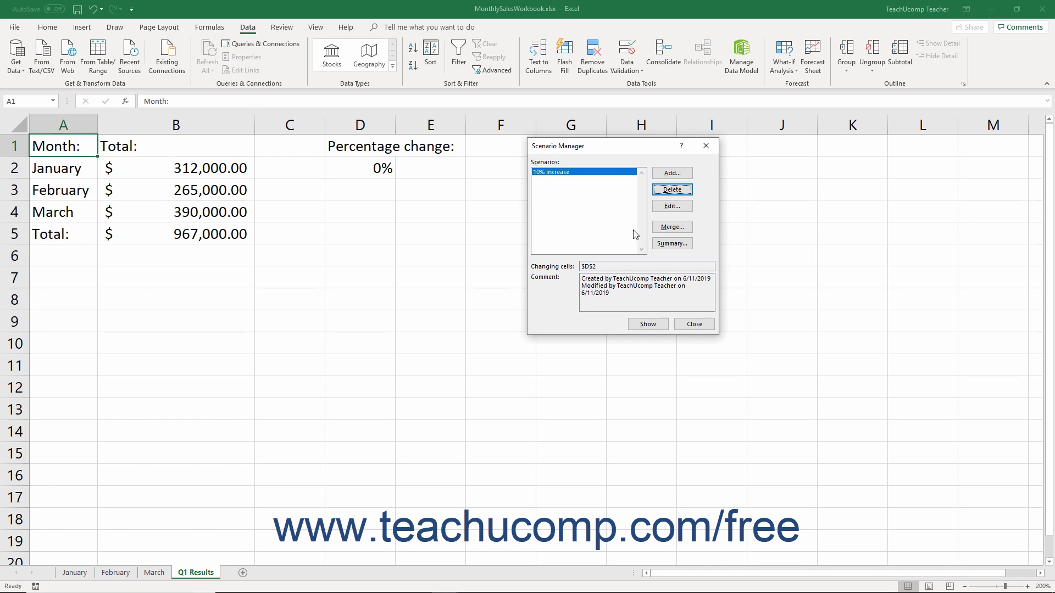
left_click(654, 284)
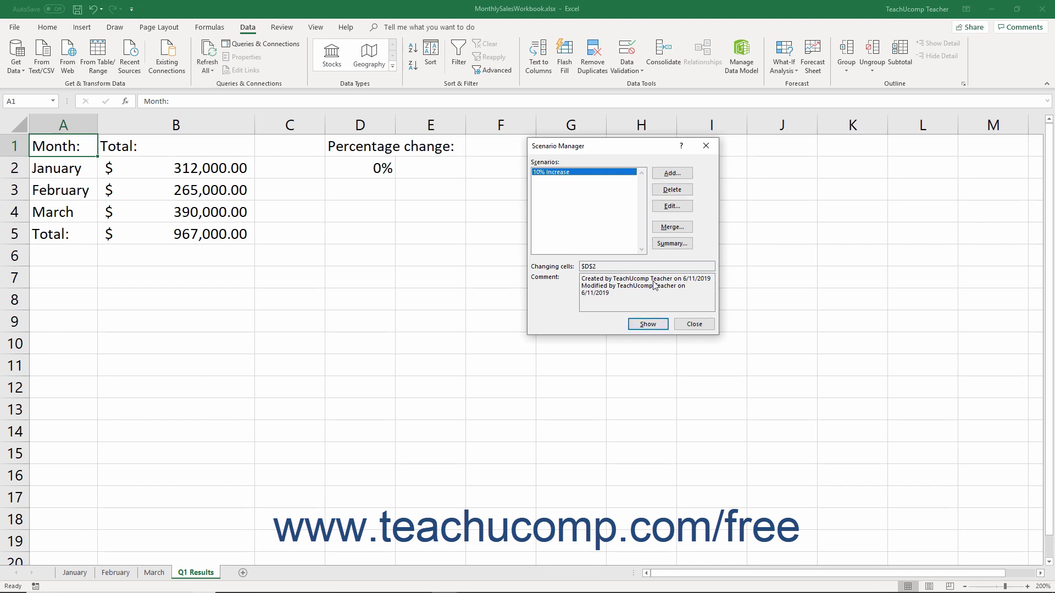
left_click(686, 325)
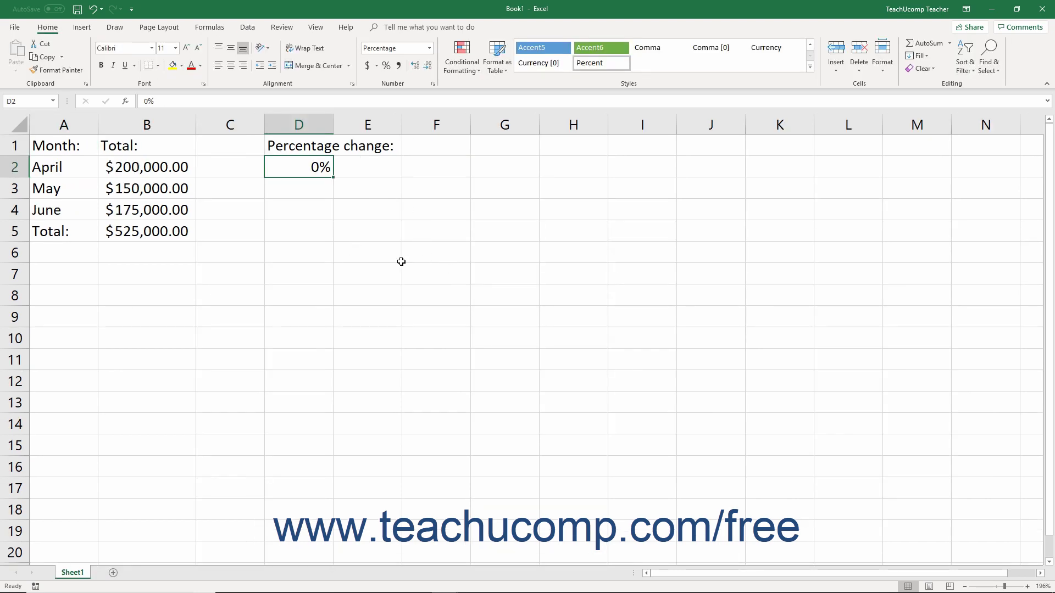
Step: Merge scenarios into Book1 from the Q1 Results sheet of MonthlySalesWorkbook.xlsx
left_click(247, 29)
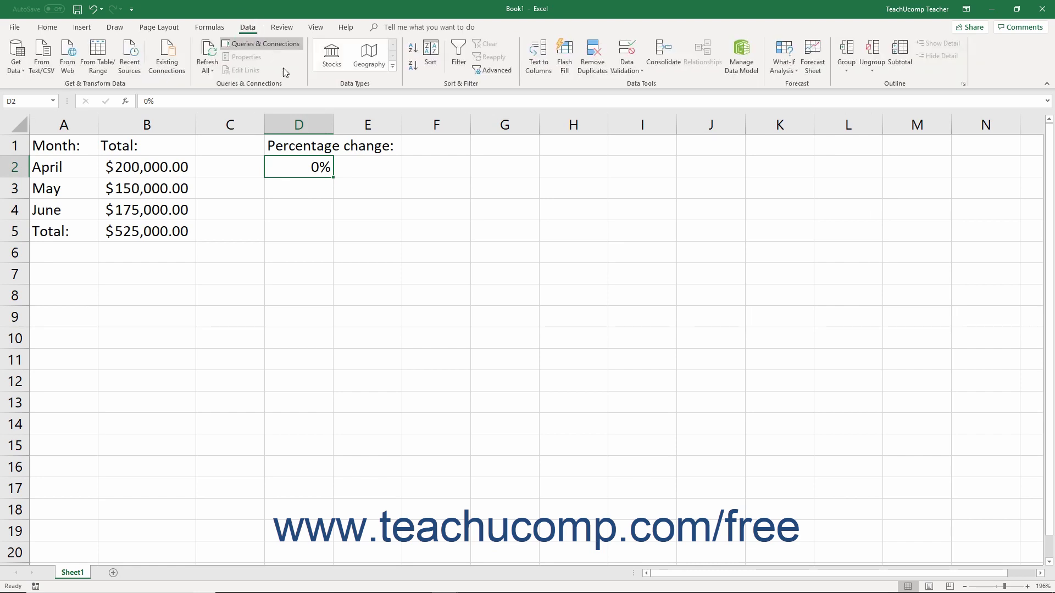
left_click(778, 70)
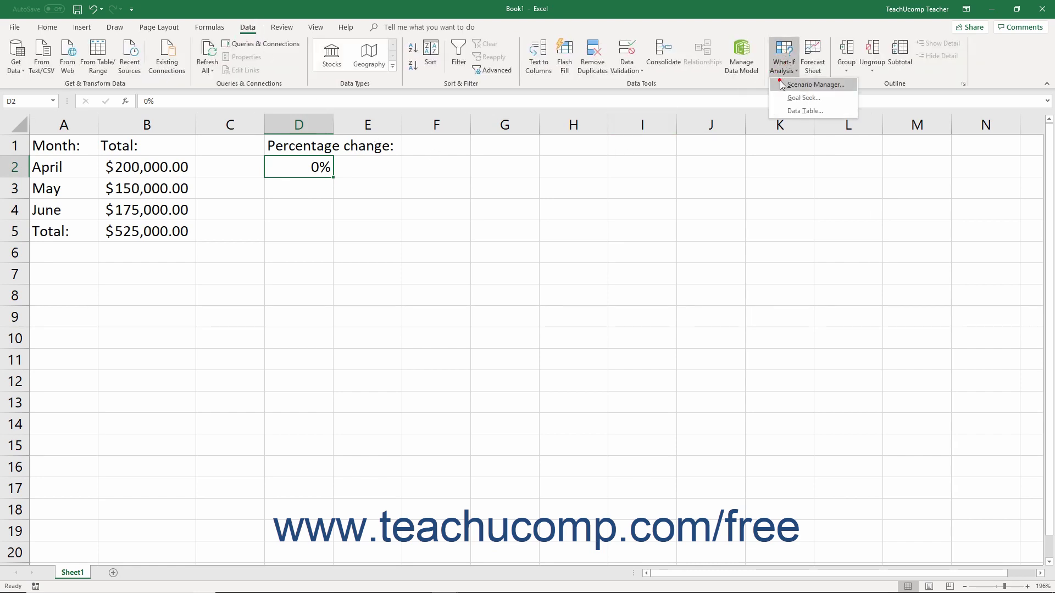
left_click(782, 85)
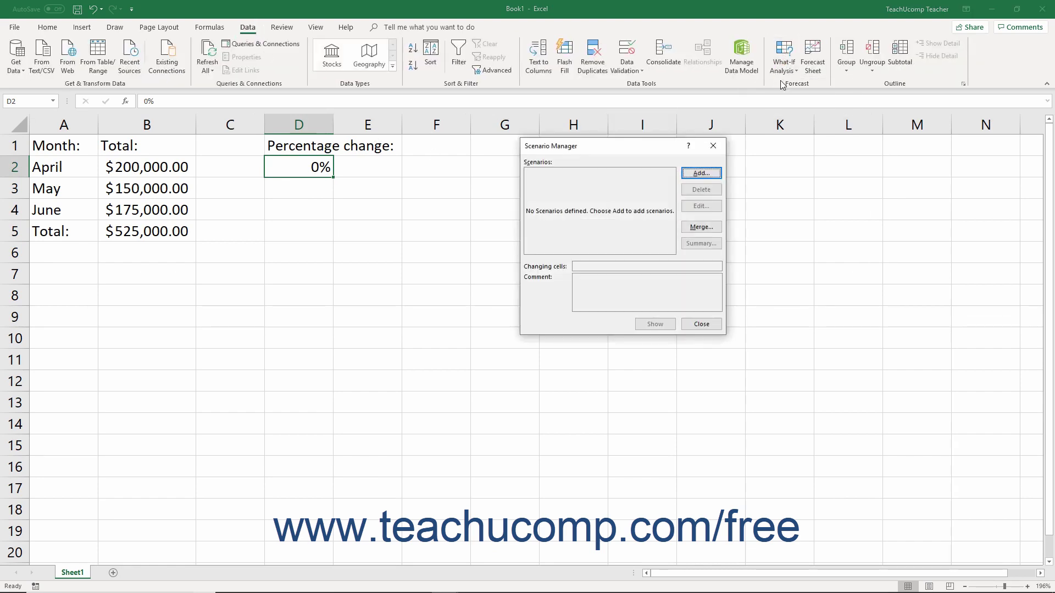
left_click(715, 225)
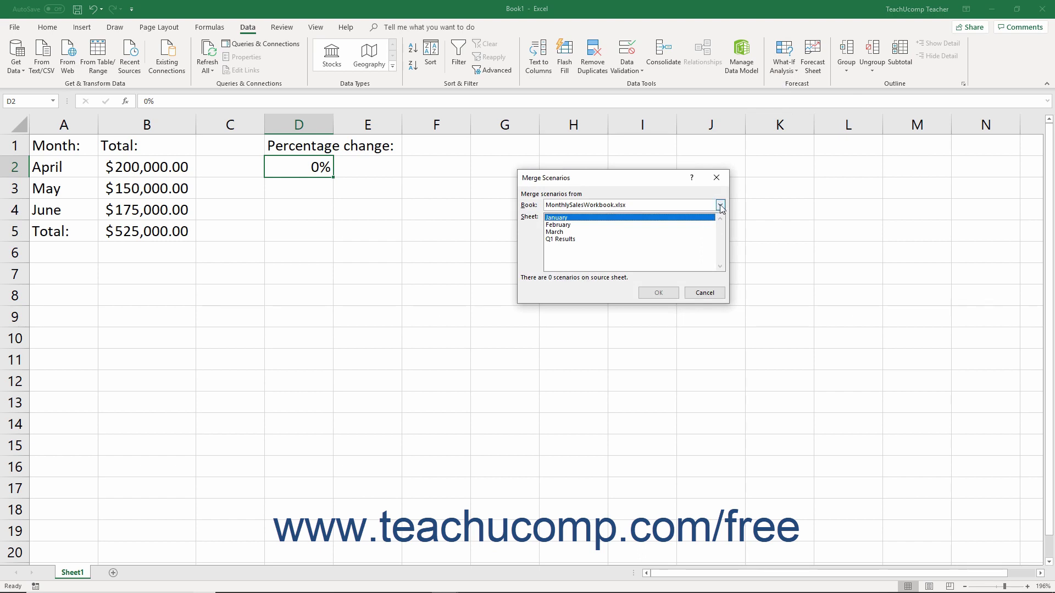
left_click(720, 206)
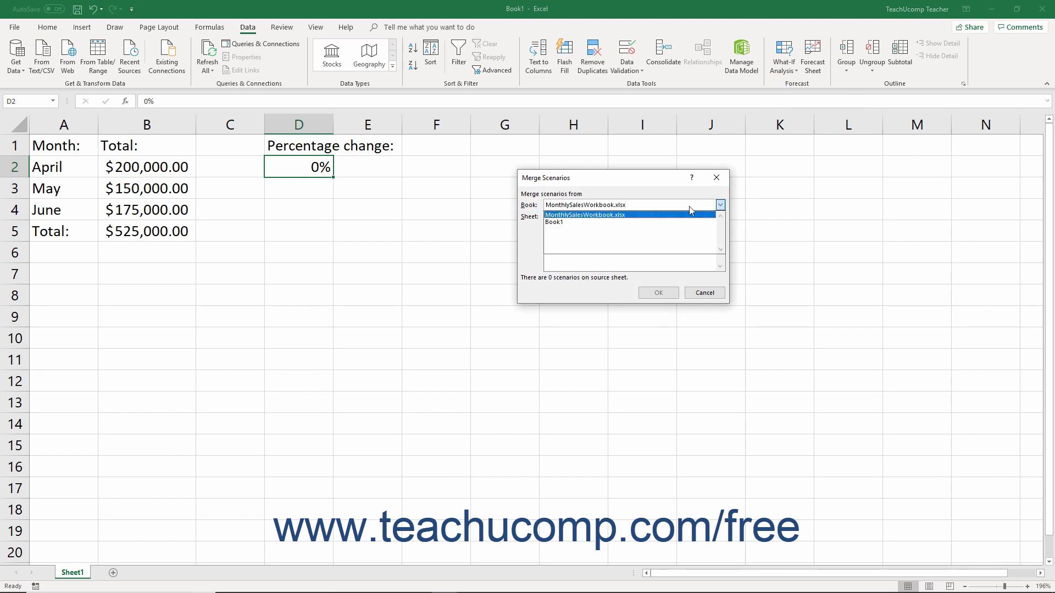
left_click(610, 217)
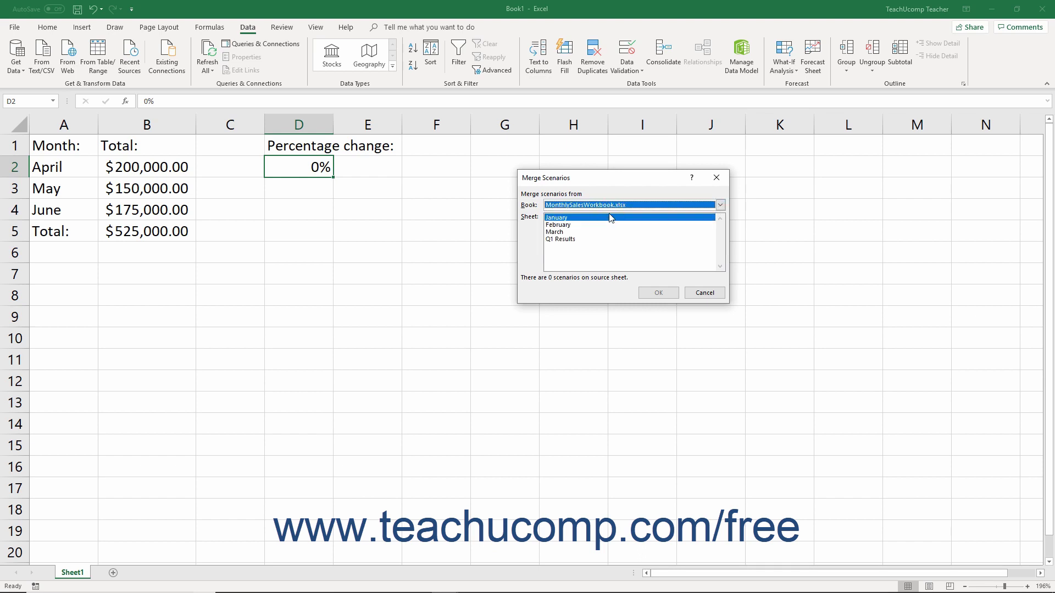
left_click(575, 240)
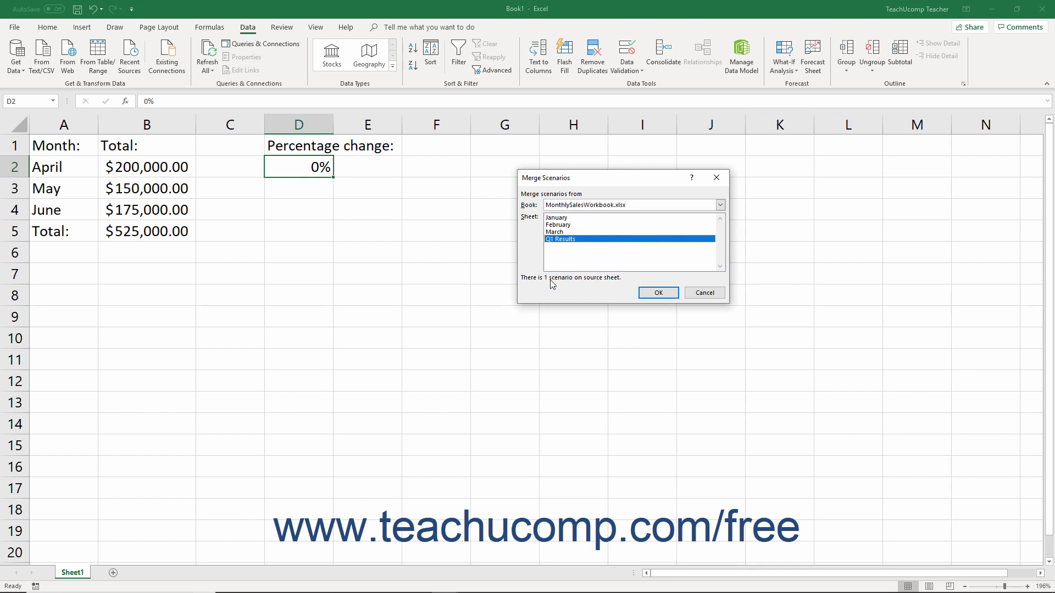
left_click(658, 293)
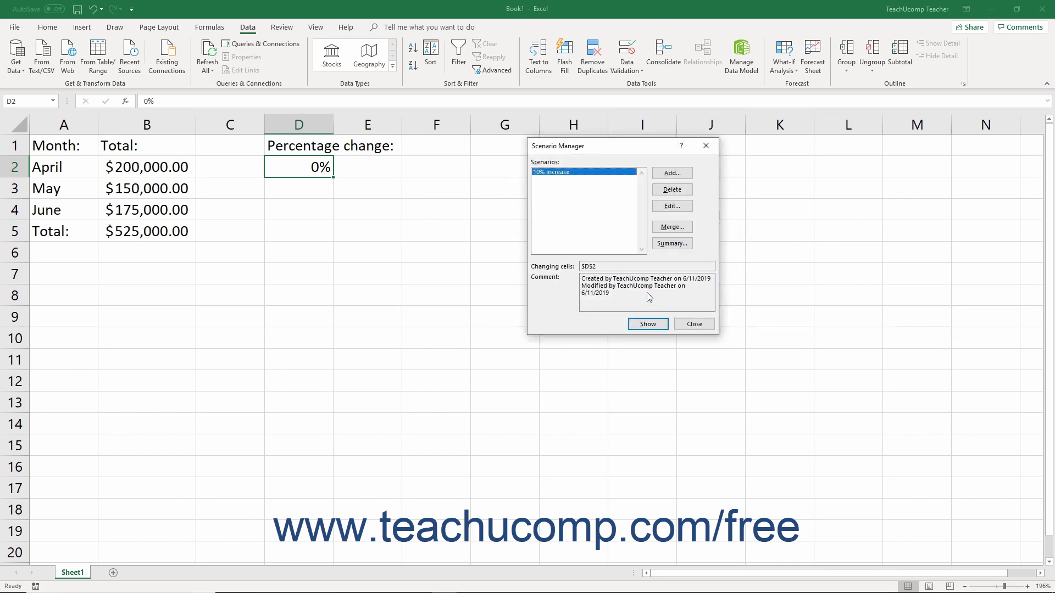
Step: Add a 'Current Values' scenario keeping D2 at 0
left_click(675, 174)
type("Current Value")
left_click(658, 314)
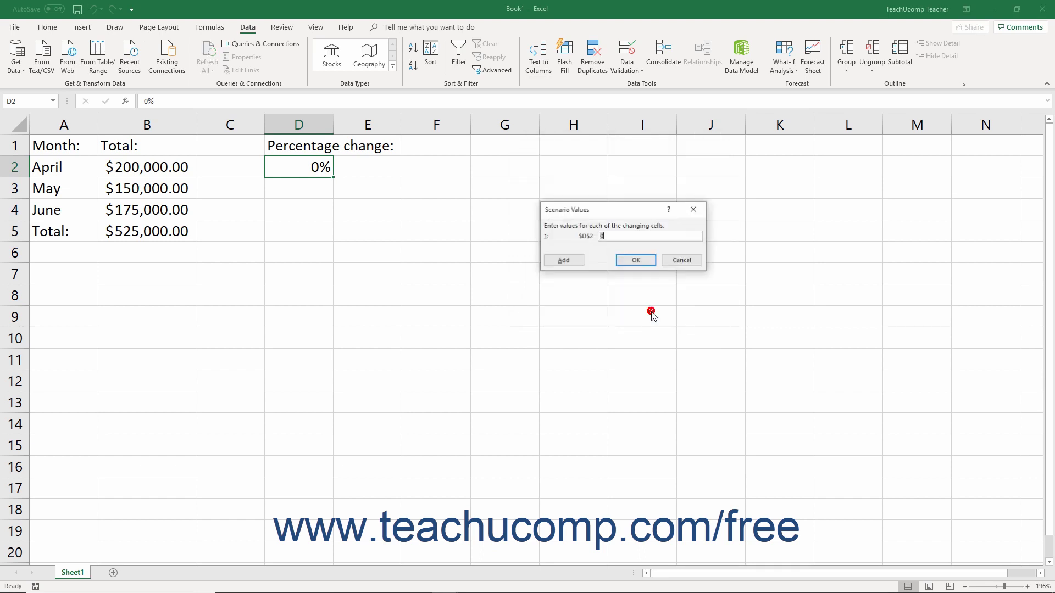
left_click(641, 260)
Step: Add a '5% Increase' scenario setting D2 to .05
left_click(660, 175)
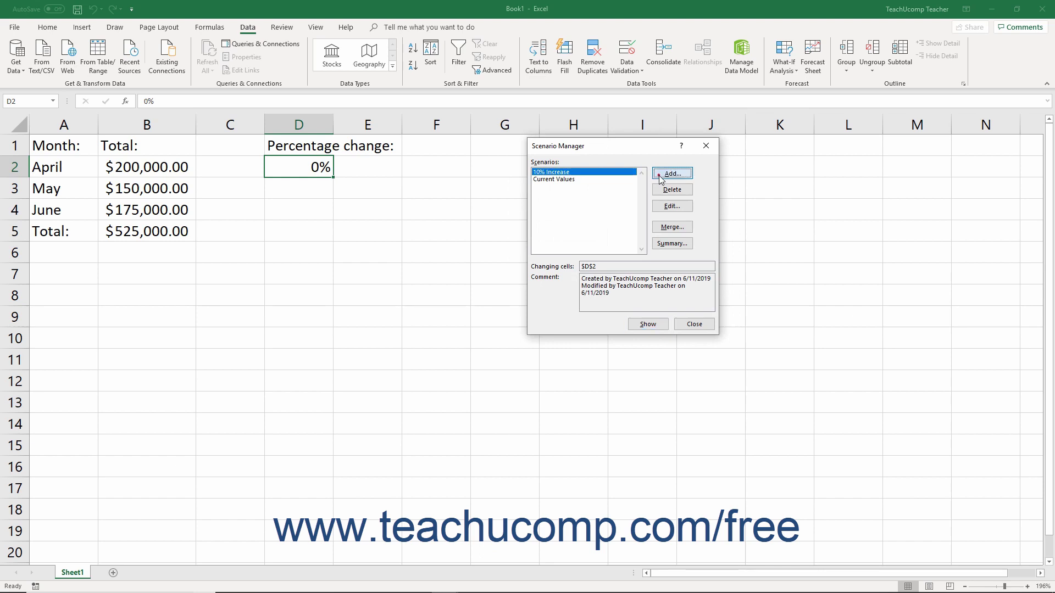
type("5% Increase")
left_click(657, 315)
type(".05")
left_click(633, 260)
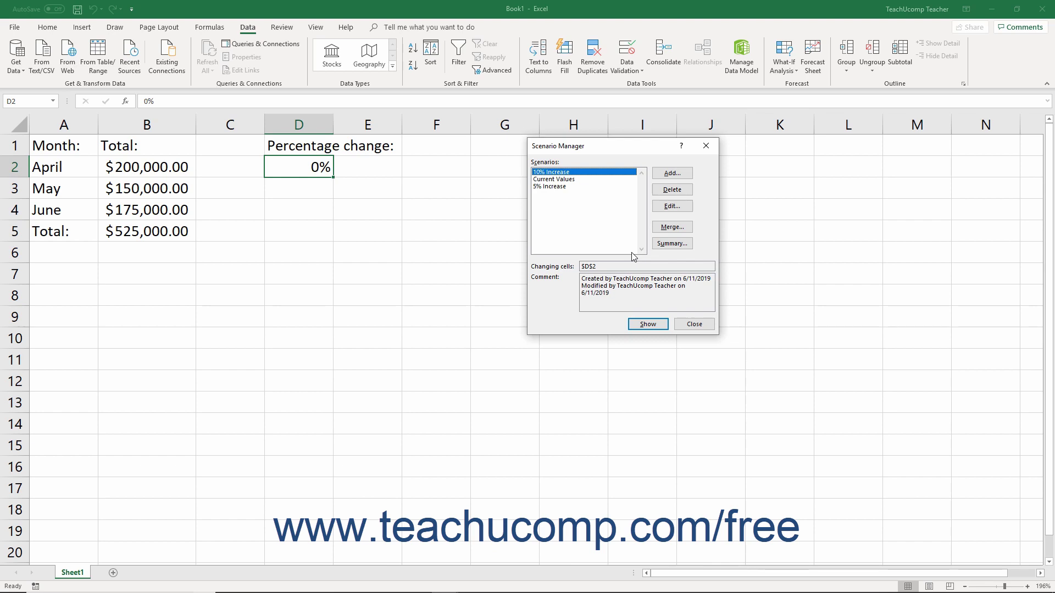
Step: Generate a Scenario summary report with result cells B2:B5
left_click(671, 244)
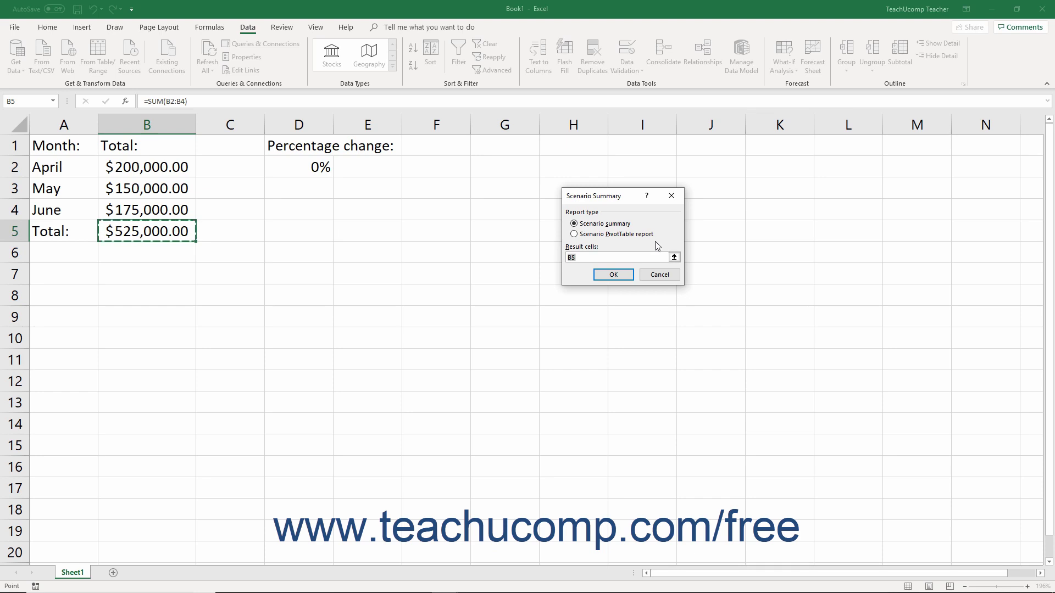
left_click(616, 224)
left_click(616, 235)
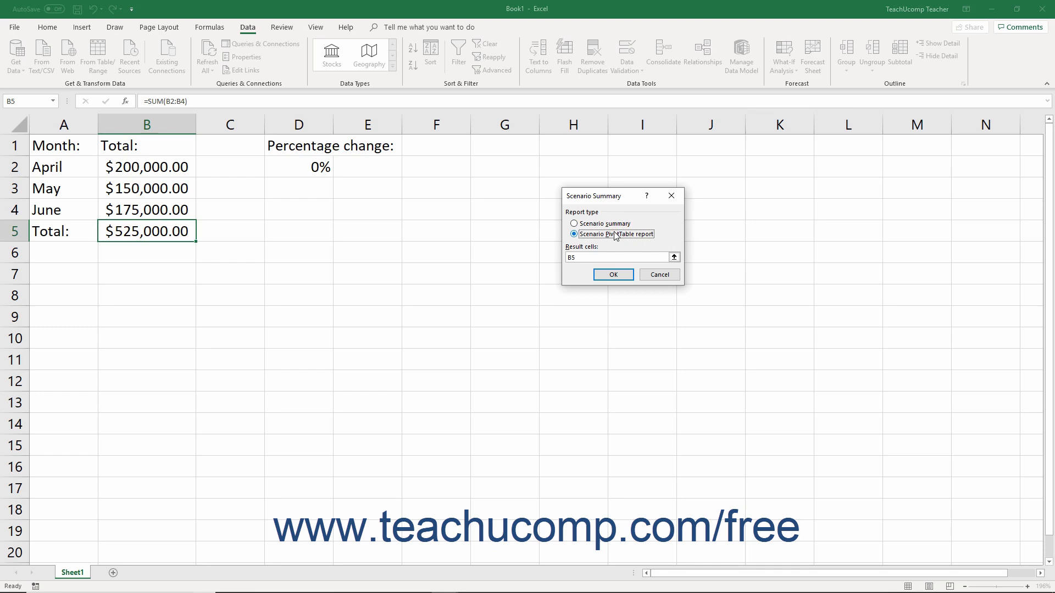
key("Tab")
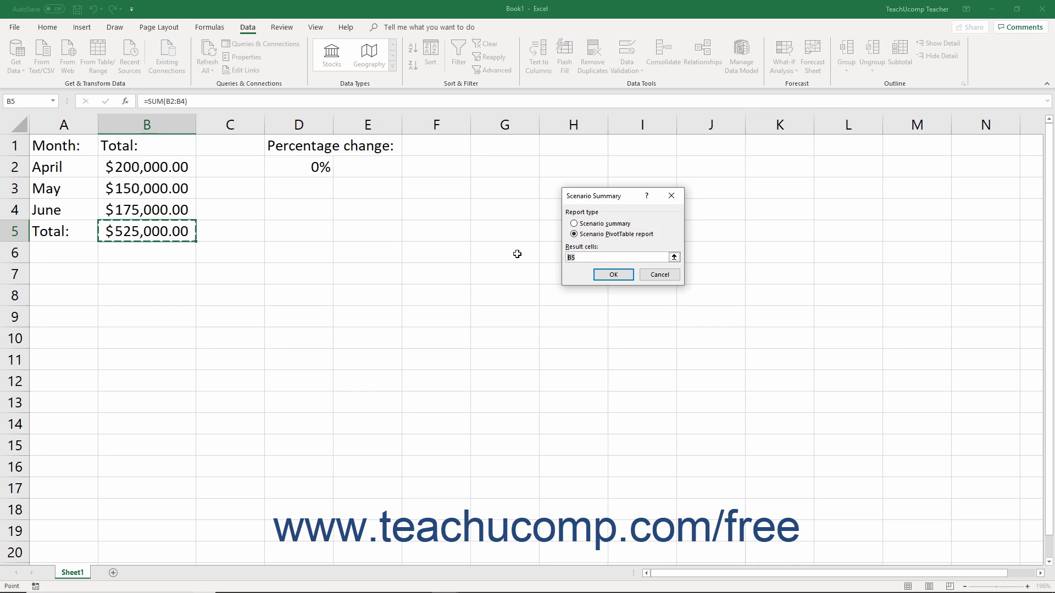
left_click_drag(170, 172, 172, 232)
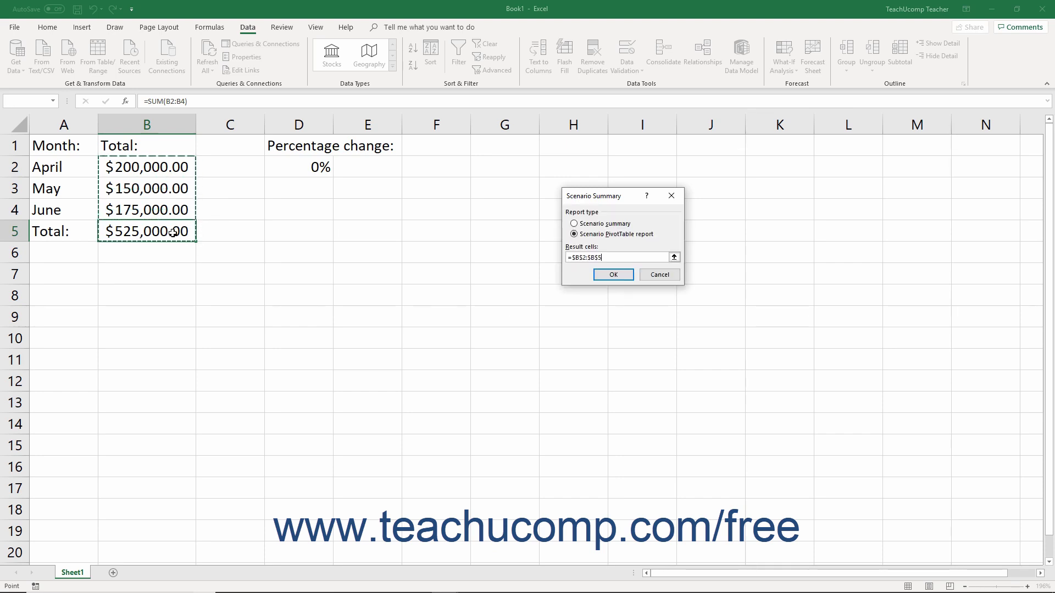
left_click(575, 225)
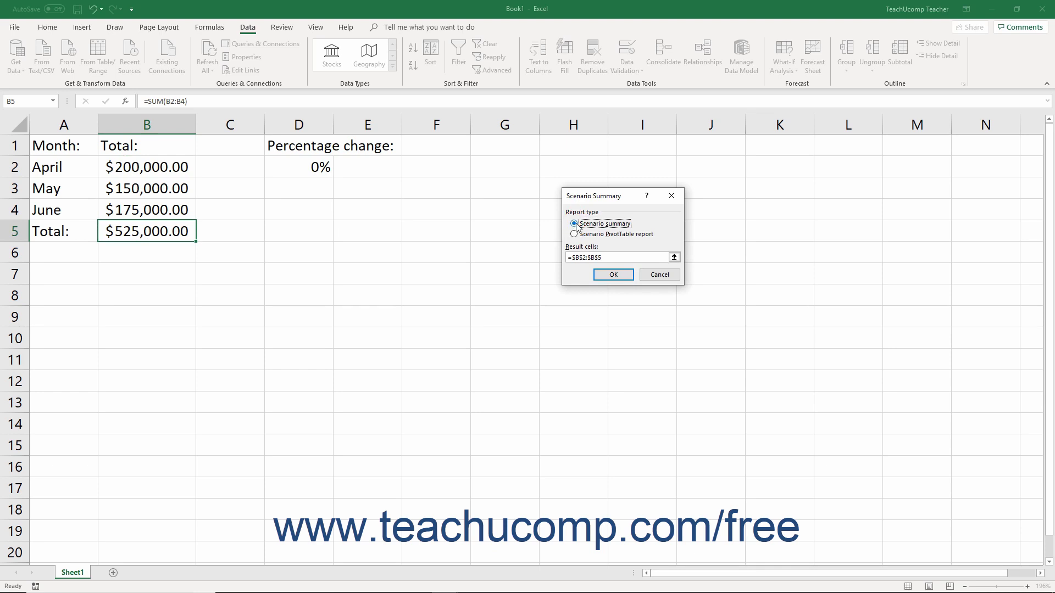
left_click(614, 275)
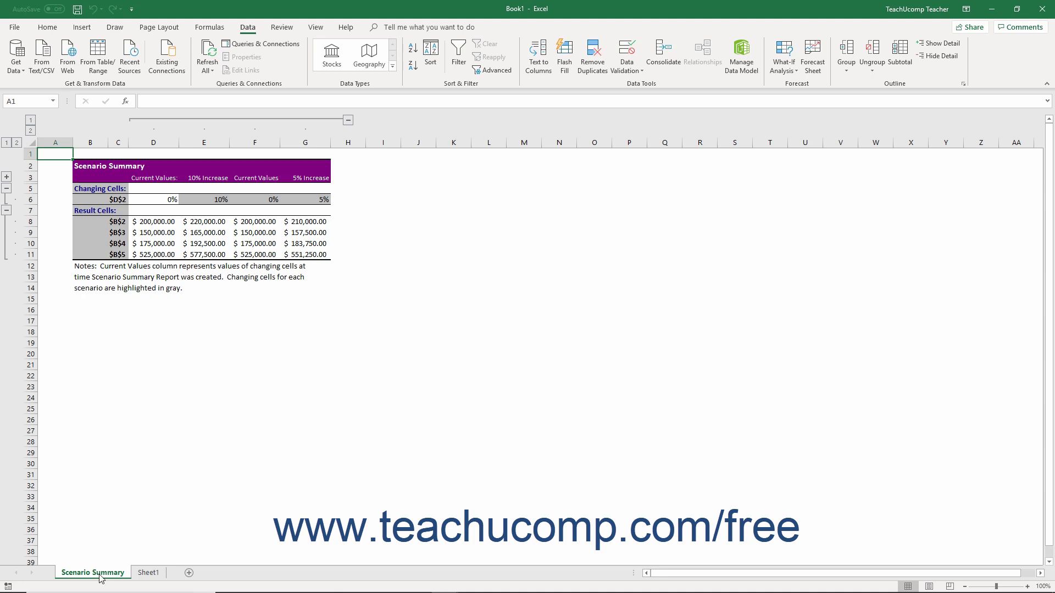
Step: Zoom to Selection so the summary report table fills the window
left_click_drag(60, 153, 360, 298)
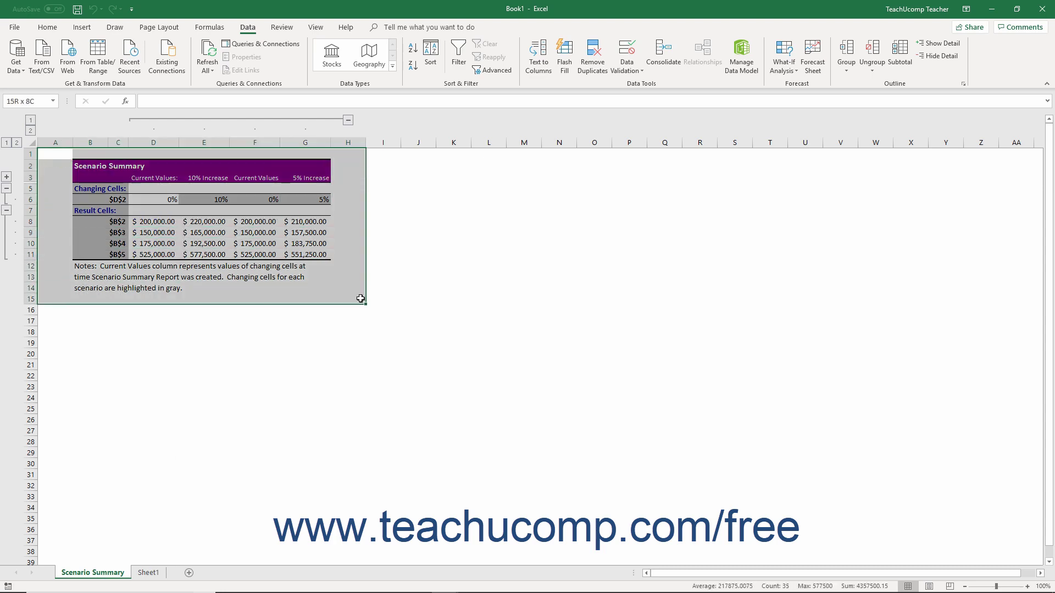
left_click(316, 28)
left_click(290, 72)
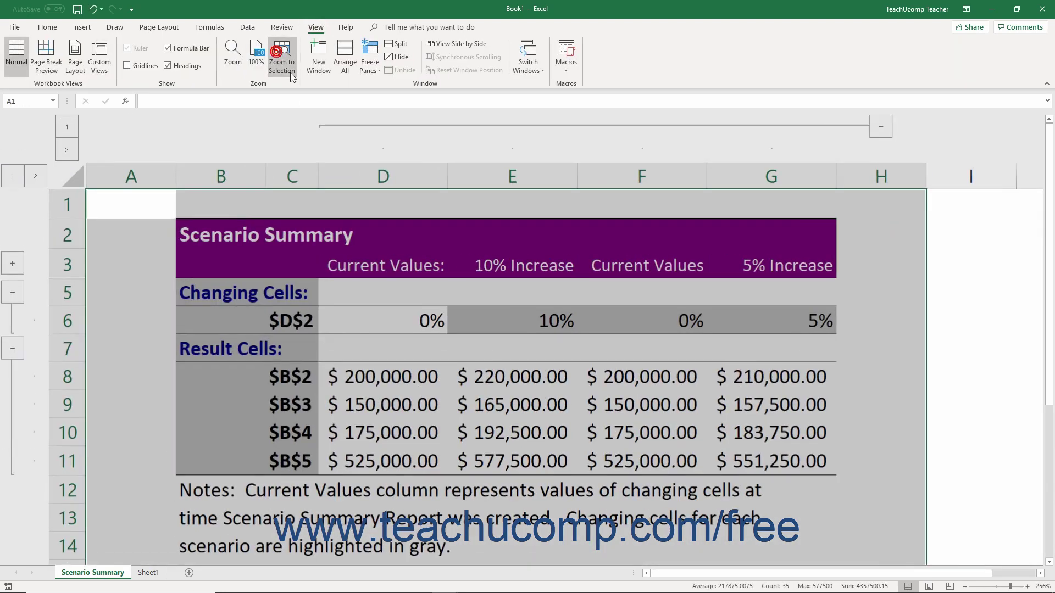
left_click(301, 292)
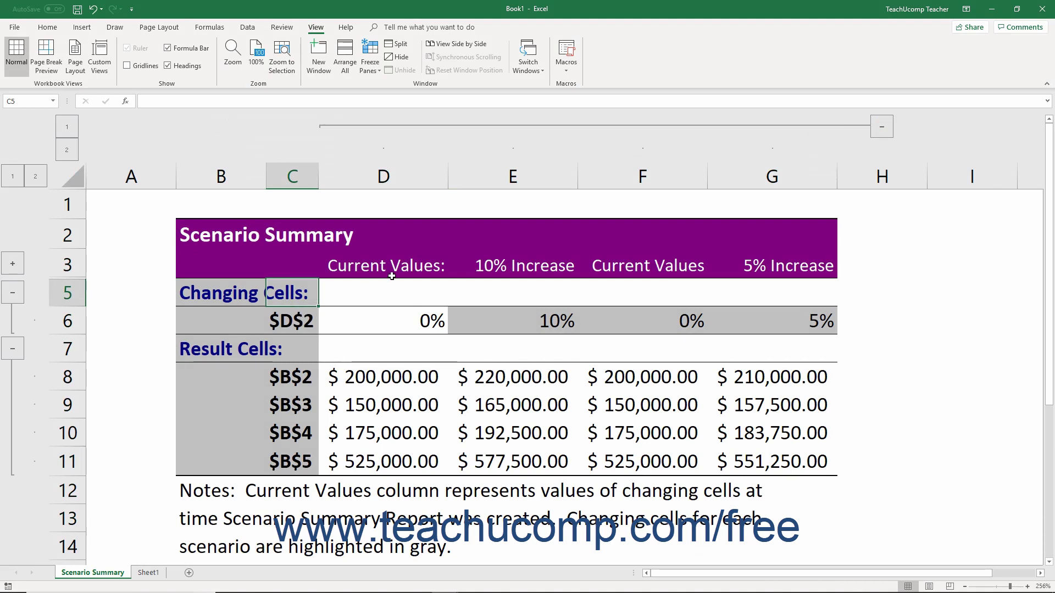
Step: Collapse and re-expand the report's scenario columns and result cell rows using the outline buttons
left_click(882, 127)
left_click(362, 127)
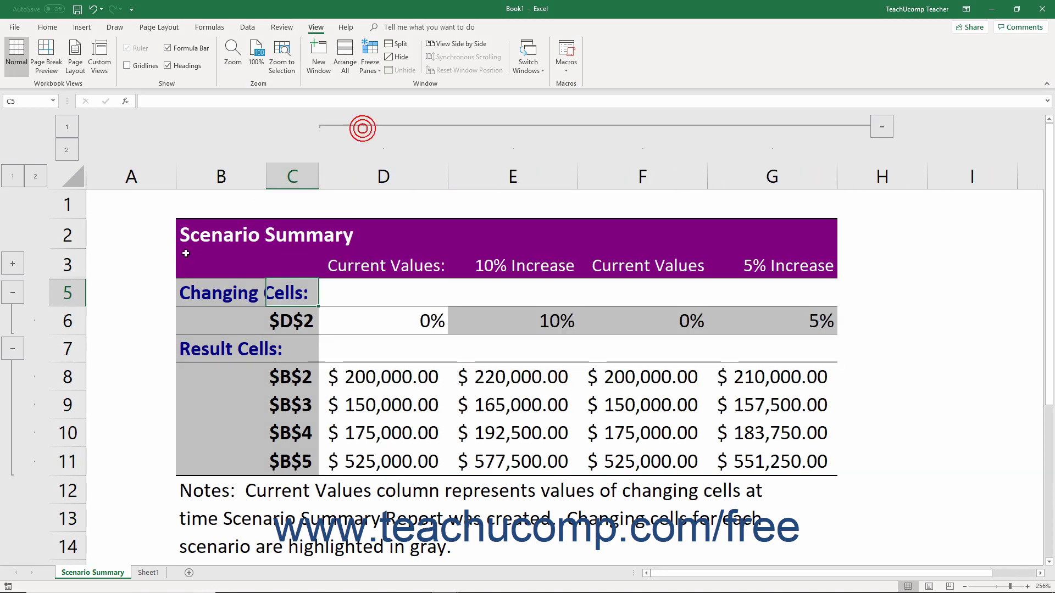
left_click(19, 351)
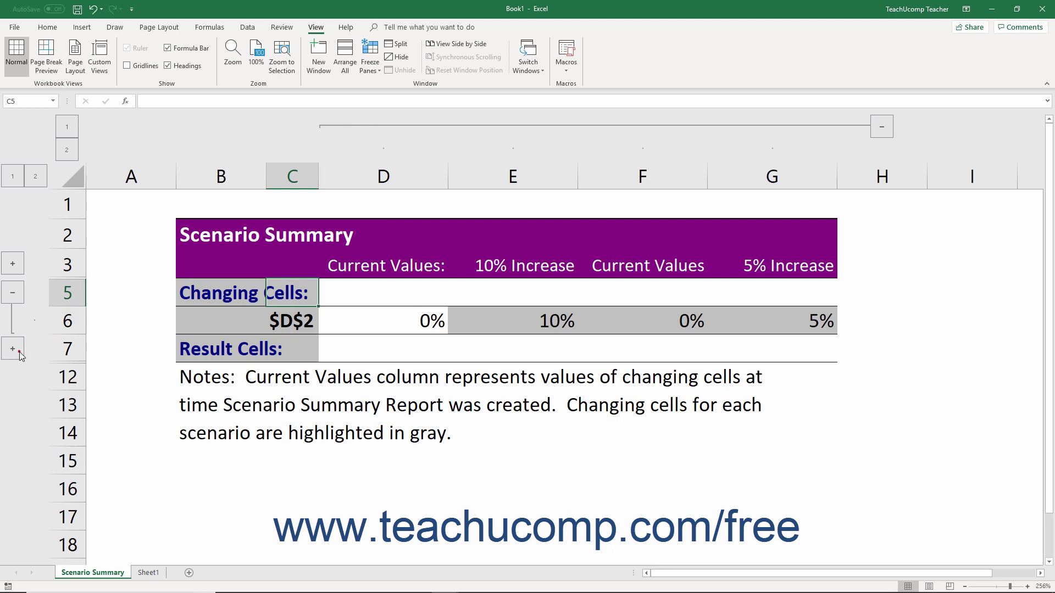
left_click(18, 352)
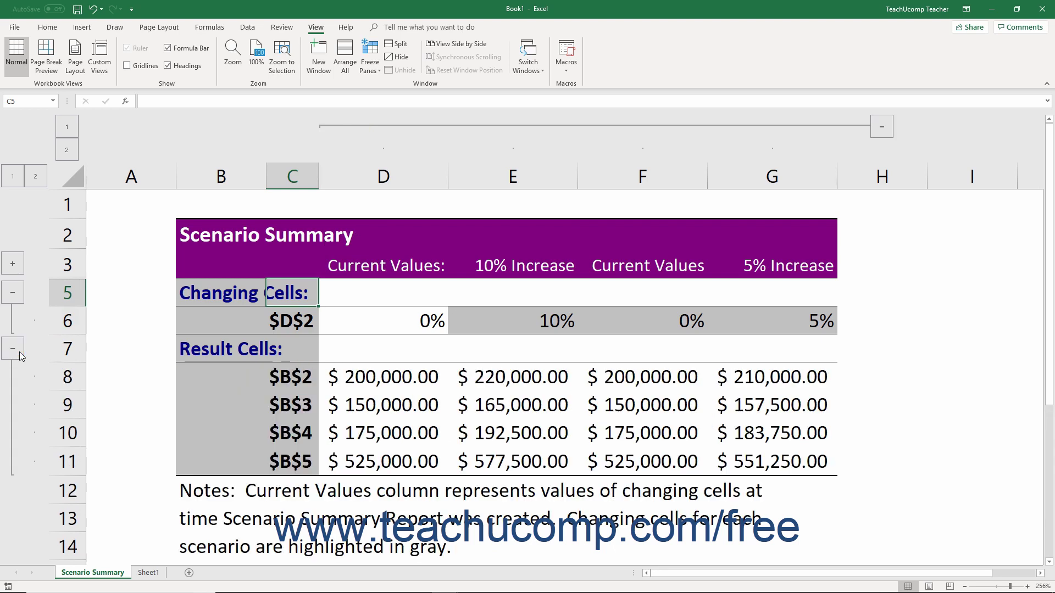